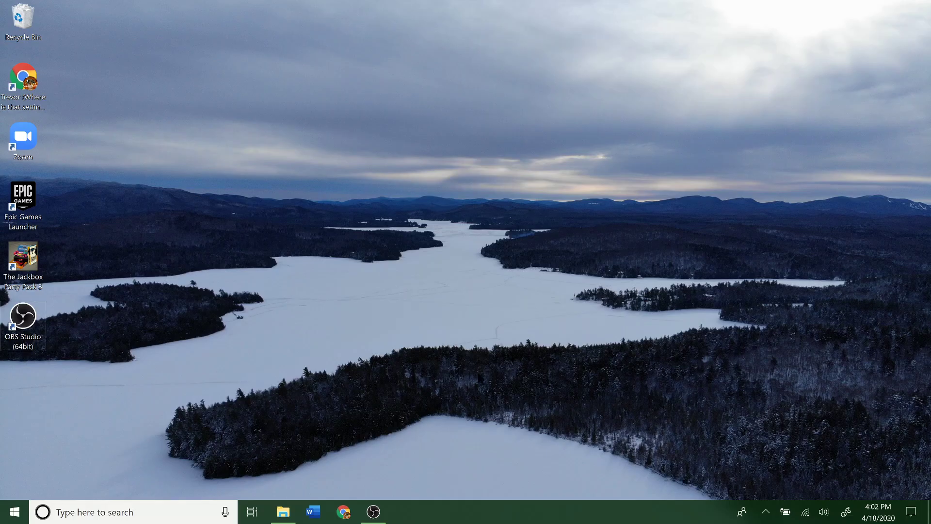
# - Create a second virtual desktop in Task View
pyautogui.press('super+Tab')
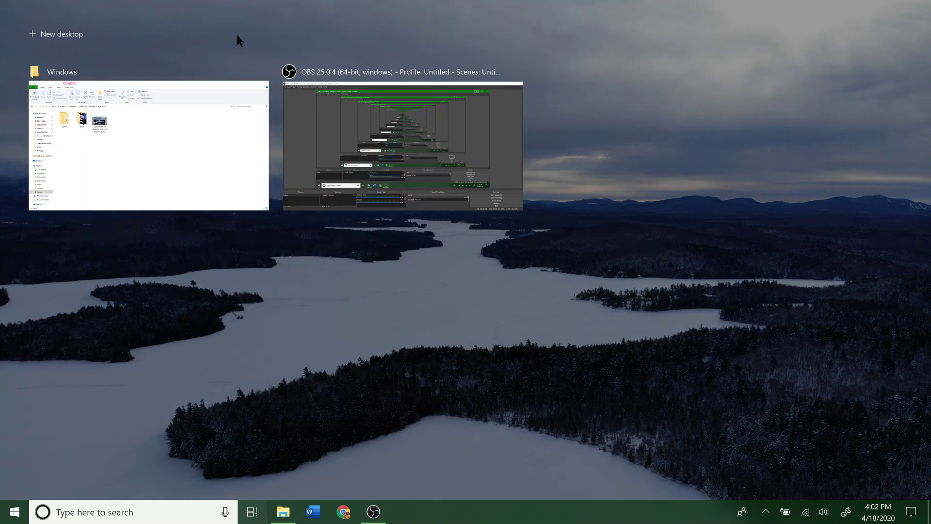
pyautogui.click(415, 333)
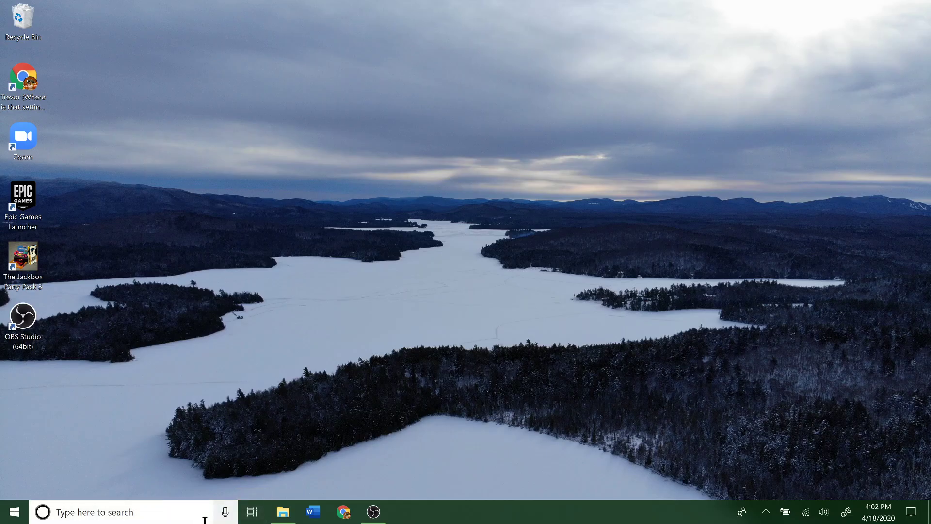
pyautogui.click(252, 513)
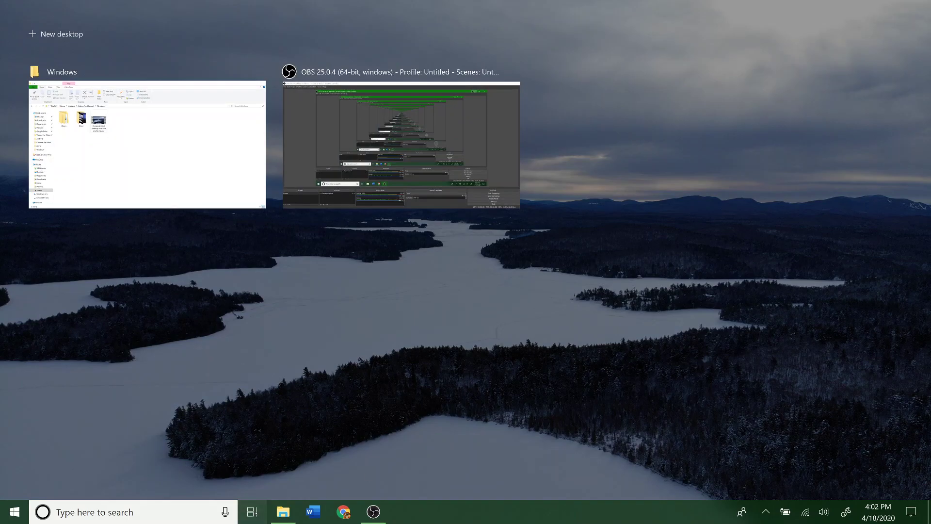
pyautogui.click(135, 127)
pyautogui.click(50, 32)
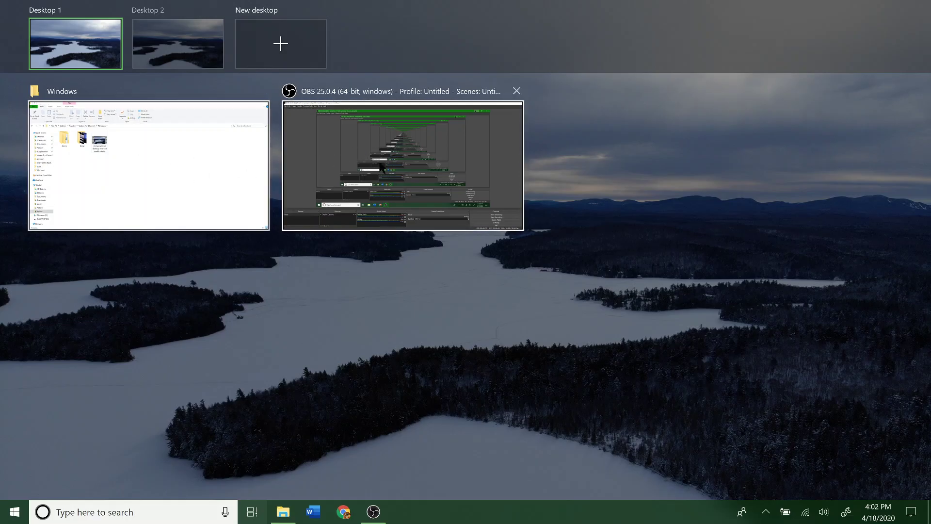
# - Add eight more virtual desktops, up to Desktop 10
pyautogui.moveTo(165, 44)
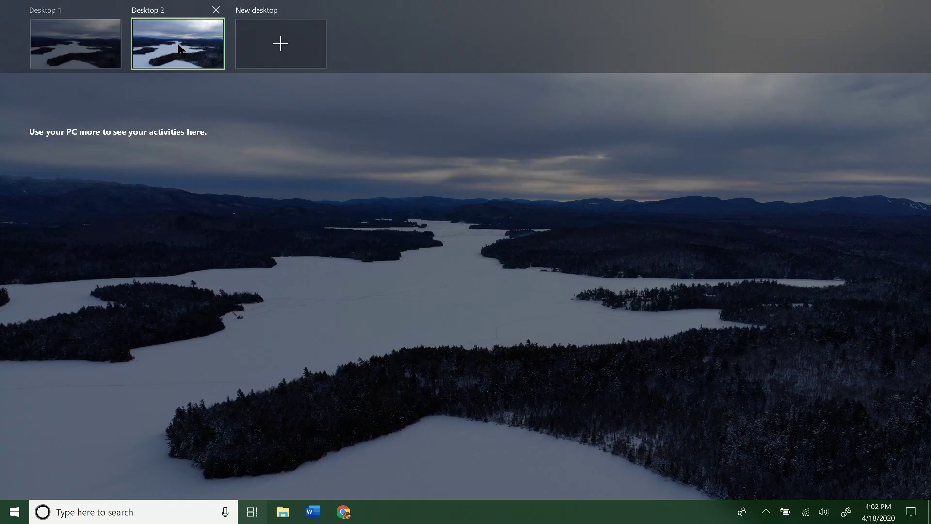
pyautogui.click(297, 41)
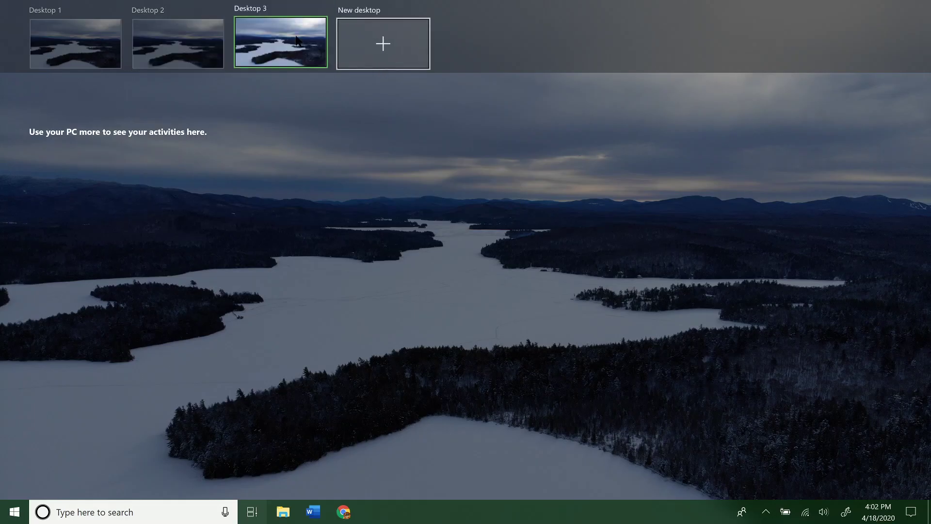
pyautogui.click(381, 46)
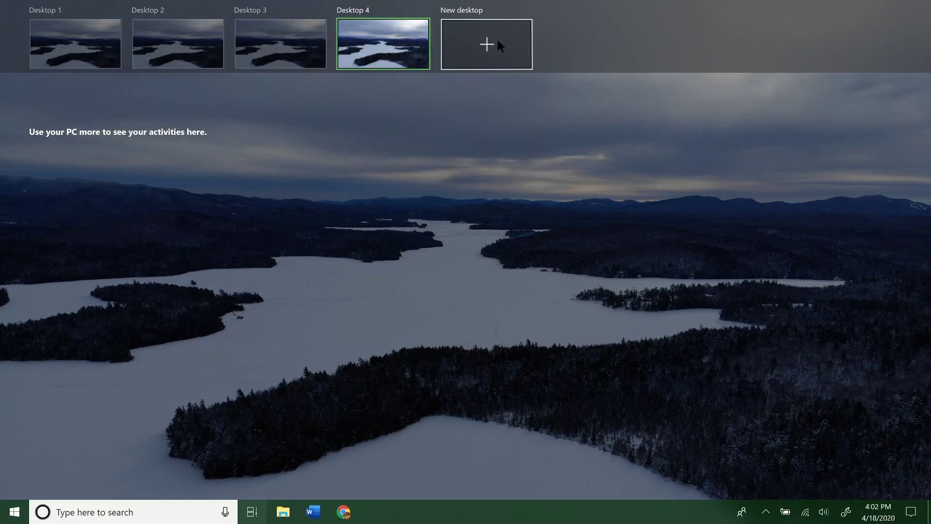
pyautogui.click(495, 39)
pyautogui.click(594, 36)
pyautogui.click(673, 33)
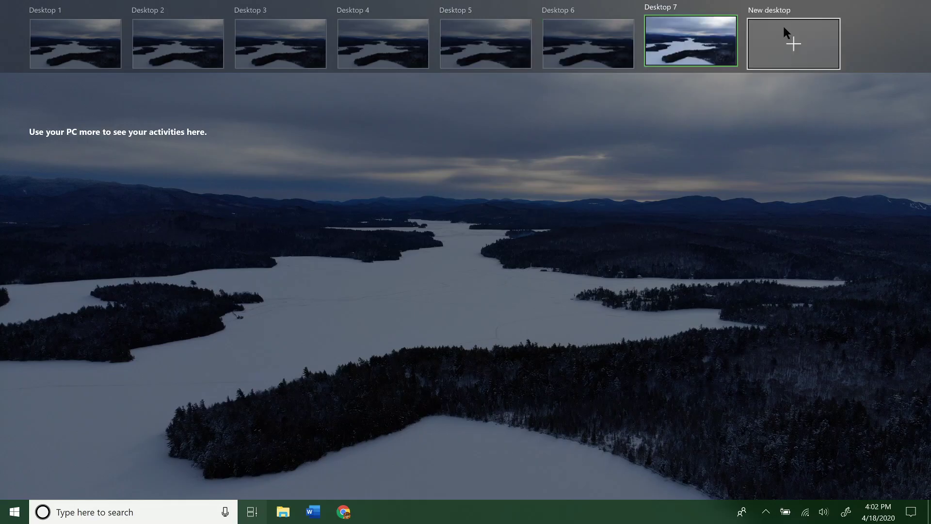
pyautogui.click(818, 28)
pyautogui.click(847, 27)
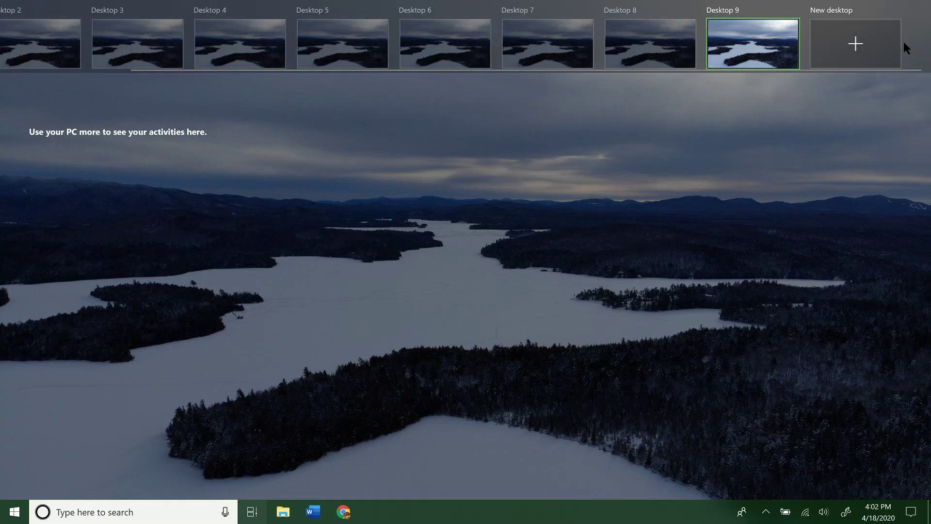
pyautogui.click(861, 48)
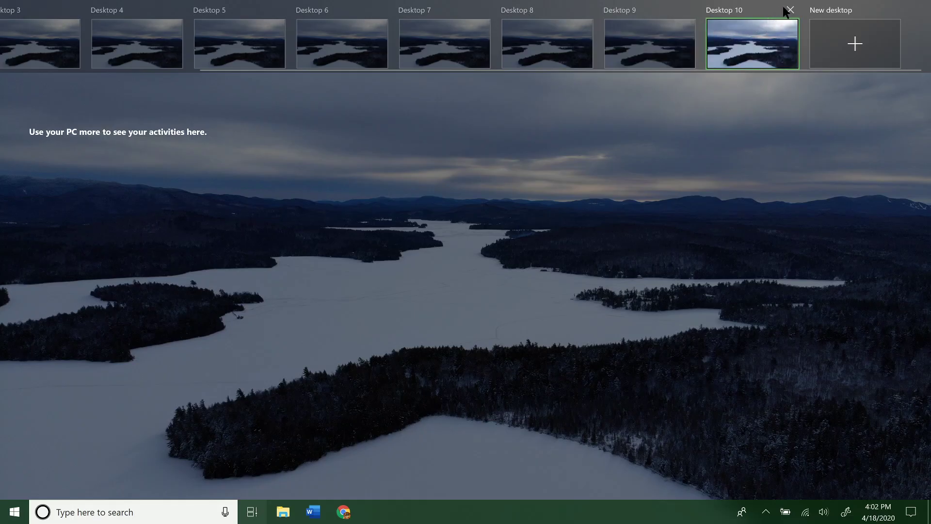
# - Remove the surplus virtual desktops so that only Desktops 1 to 4 remain
pyautogui.click(791, 9)
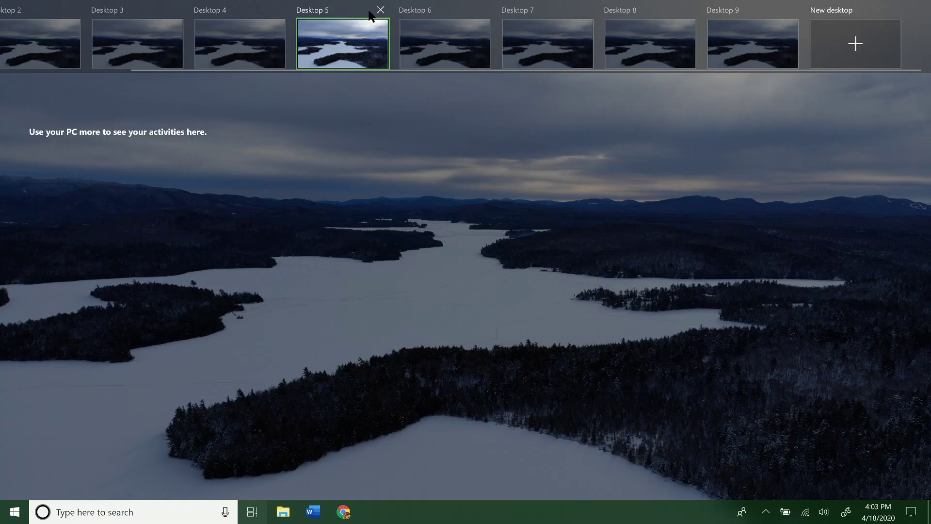
pyautogui.click(381, 10)
pyautogui.click(483, 8)
pyautogui.click(524, 10)
pyautogui.click(525, 10)
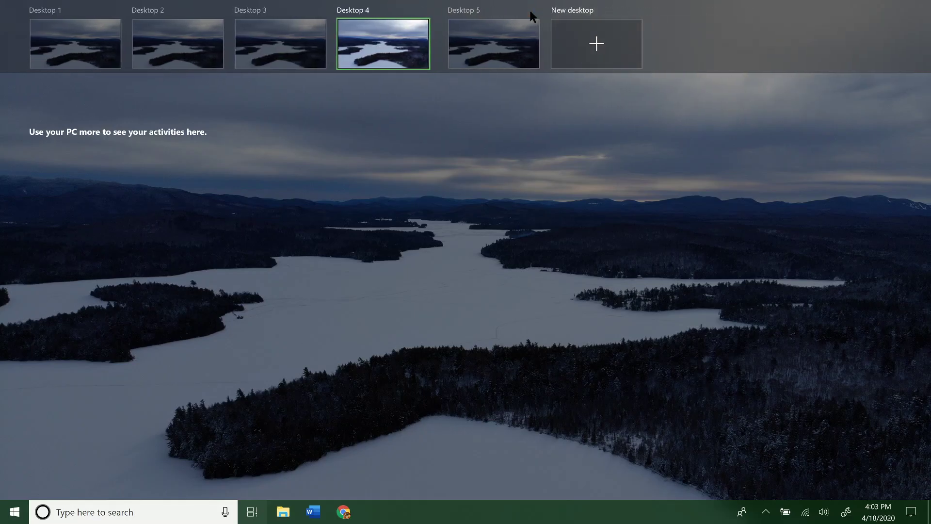
pyautogui.click(524, 10)
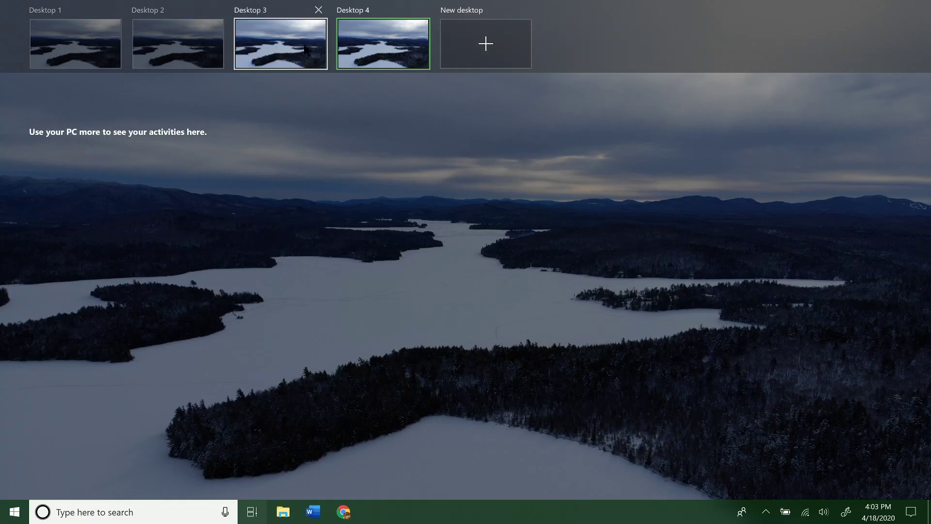
# - Visit Desktop 3 and switch from there to Desktop 2
pyautogui.click(306, 49)
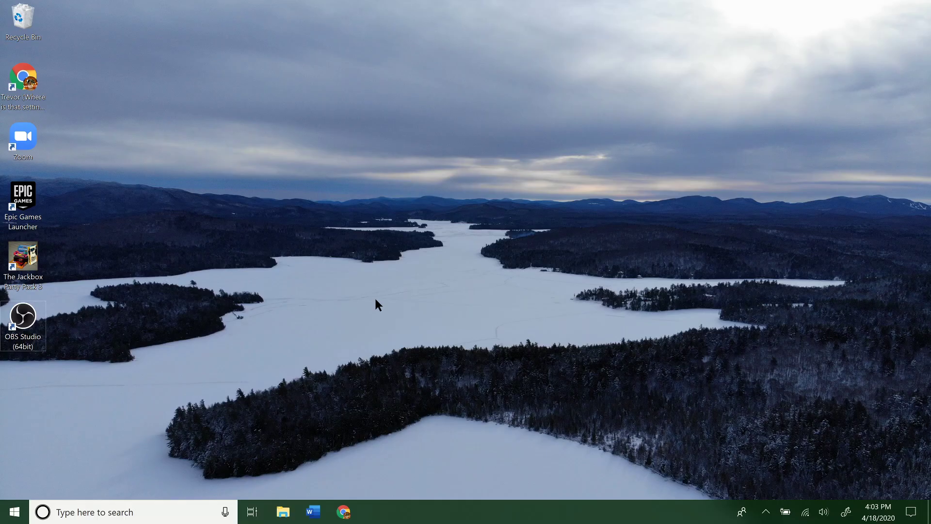
pyautogui.press('super+Tab')
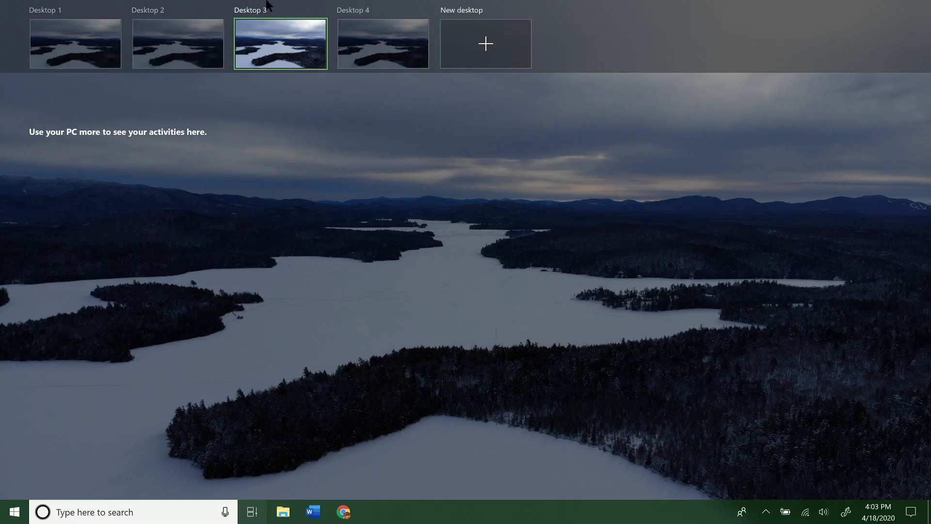
pyautogui.click(200, 44)
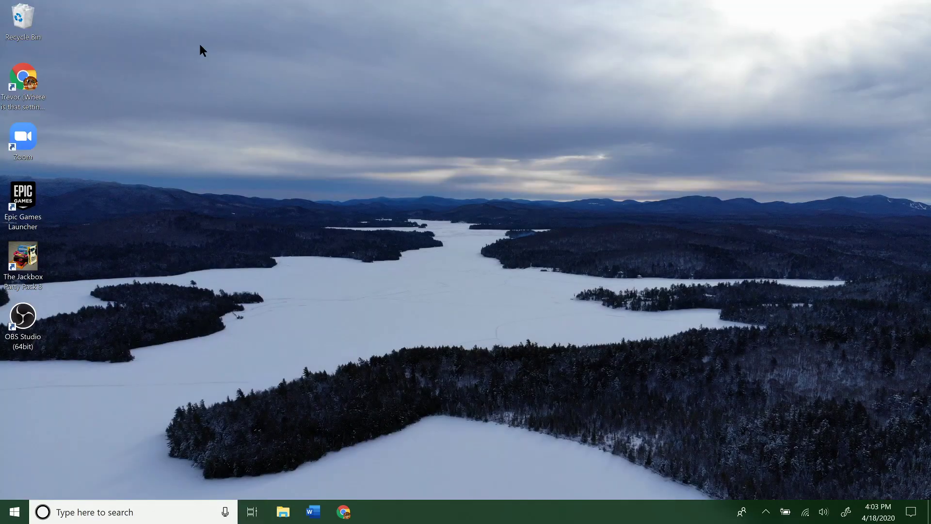
# - Launch Chrome on Desktop 2 and close the two extra New Tab pages
pyautogui.click(30, 104)
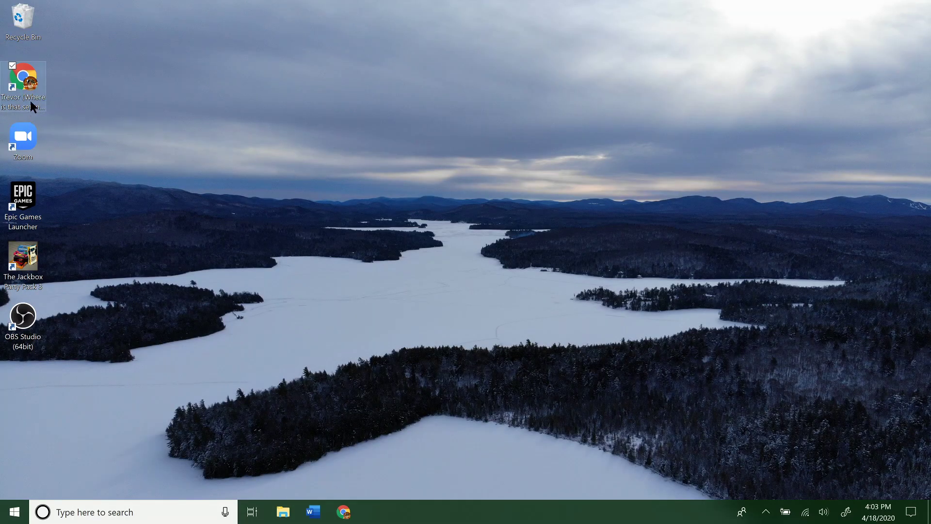
pyautogui.doubleClick(30, 100)
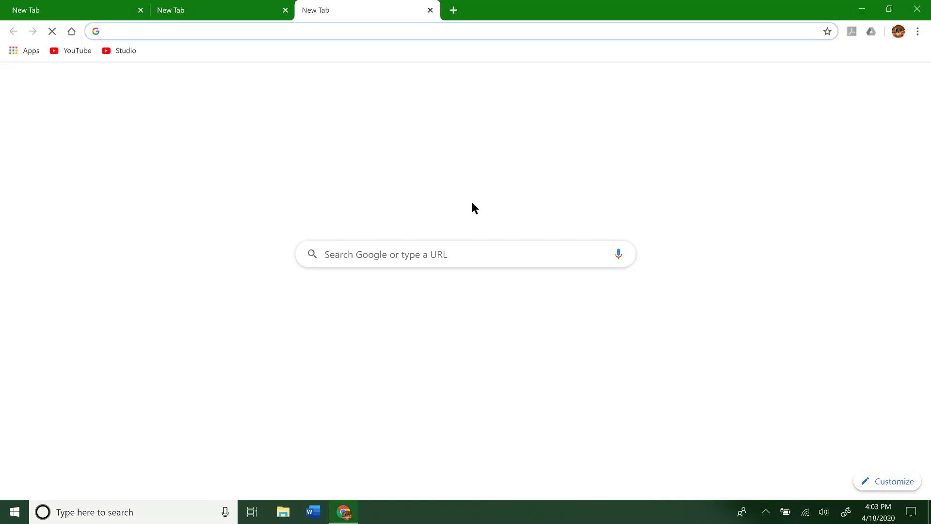
pyautogui.click(140, 10)
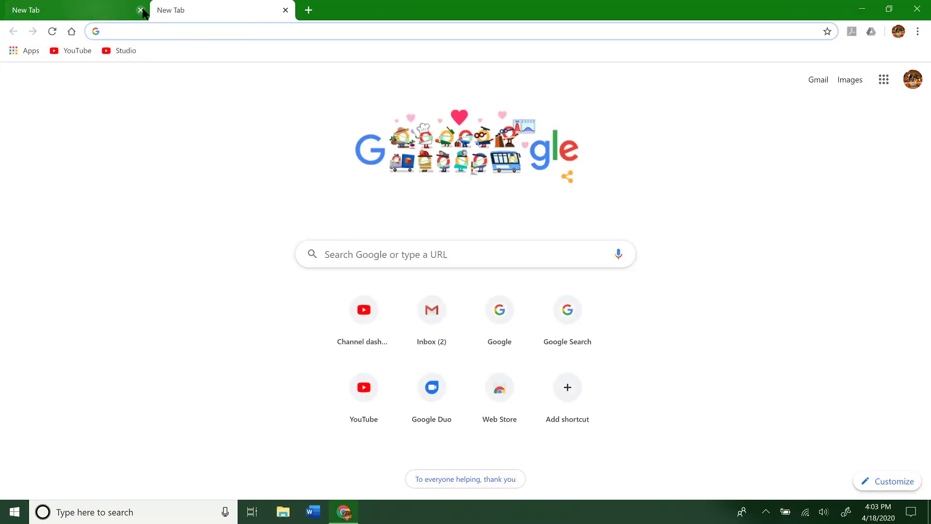
pyautogui.click(141, 10)
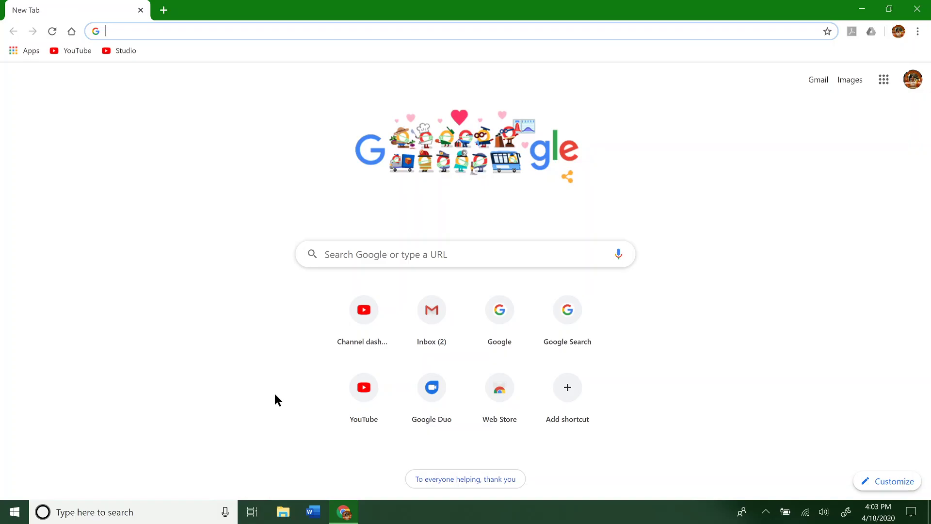
# - Return to Desktop 1, and open a separate Chrome window on Desktop 3
pyautogui.click(254, 513)
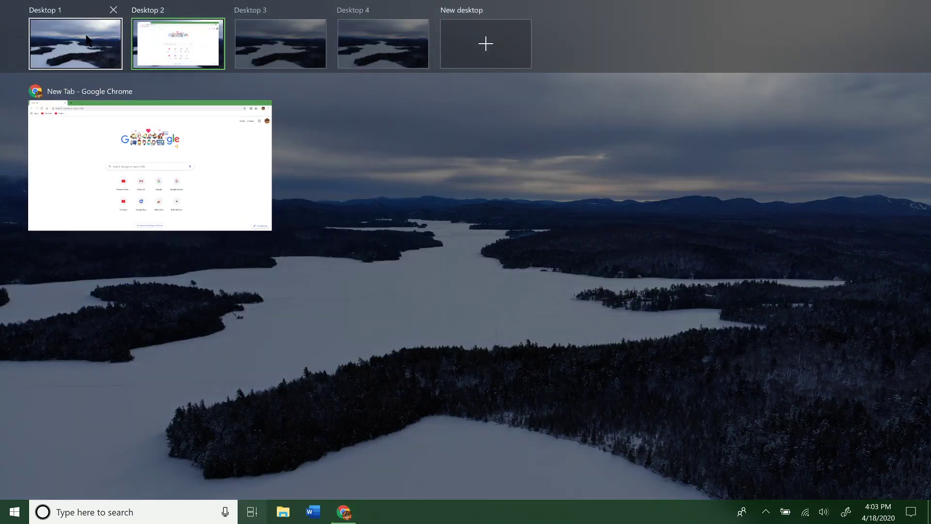
pyautogui.click(87, 37)
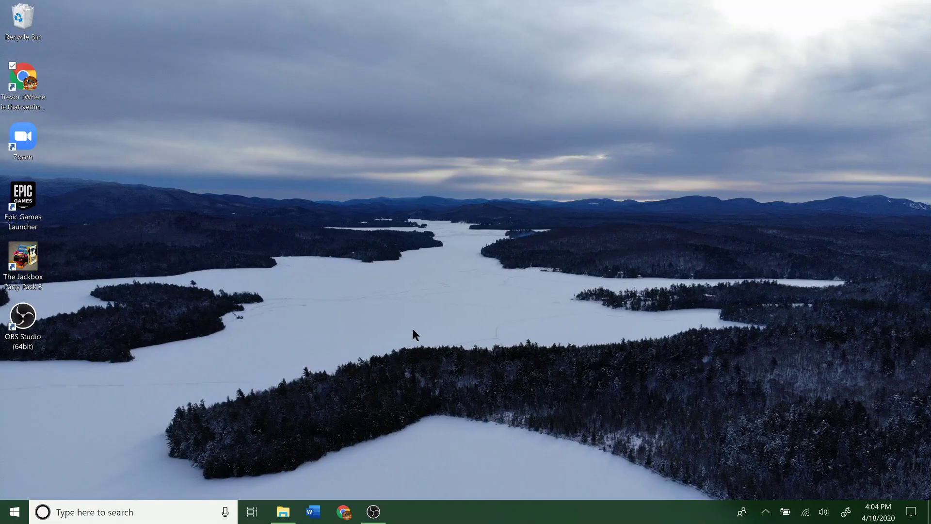
pyautogui.click(252, 513)
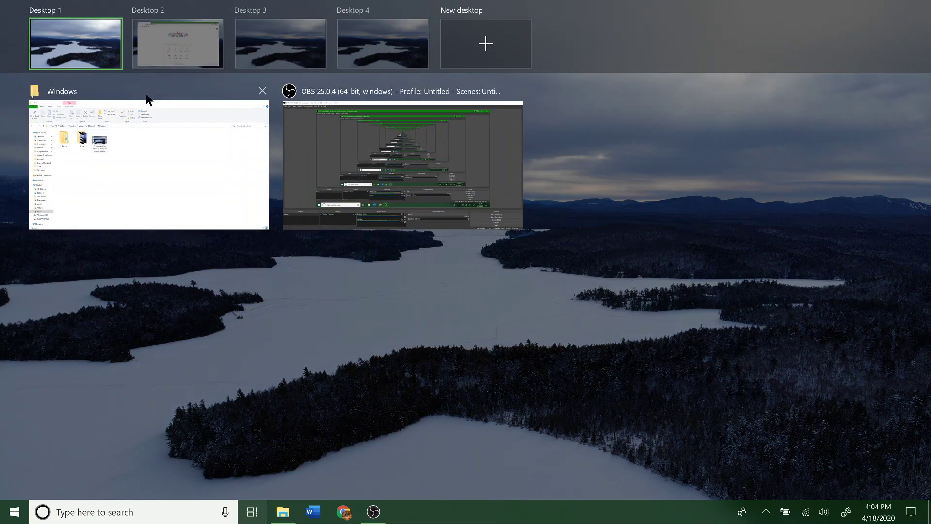
pyautogui.click(301, 57)
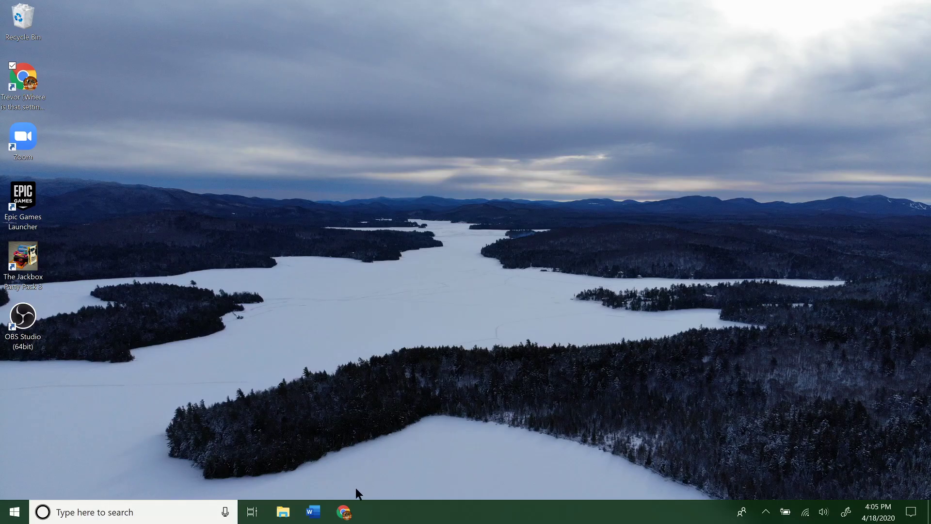
pyautogui.click(344, 511)
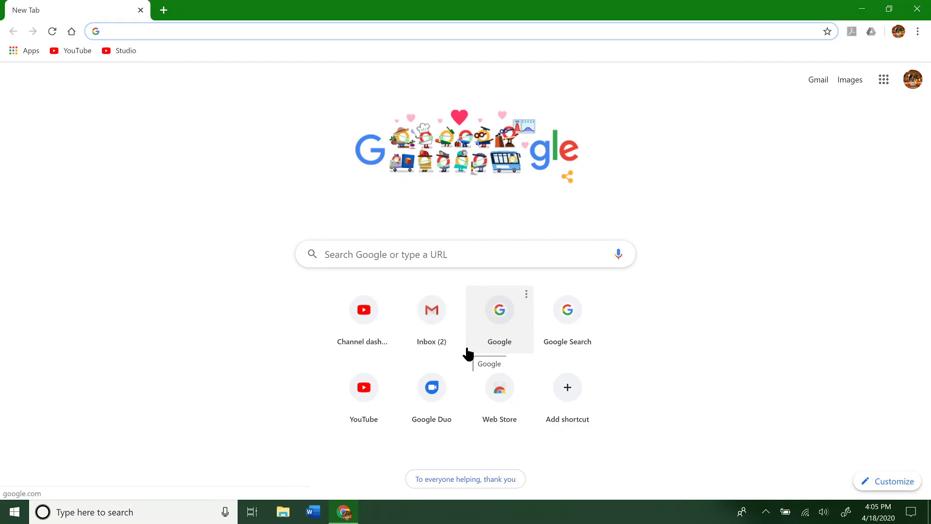
# - Move the Chrome window from Desktop 2 to Desktop 3 in Task View
pyautogui.click(255, 512)
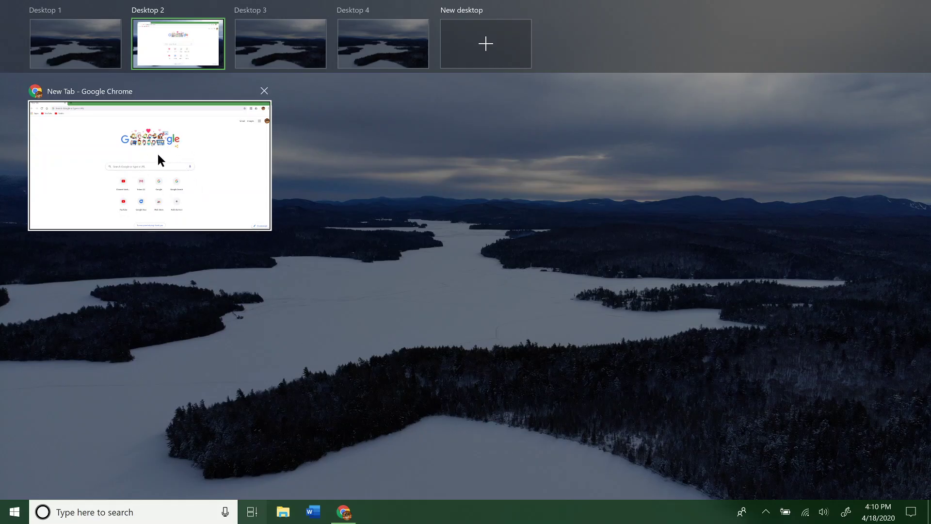
pyautogui.moveTo(157, 155); pyautogui.dragTo(290, 41)
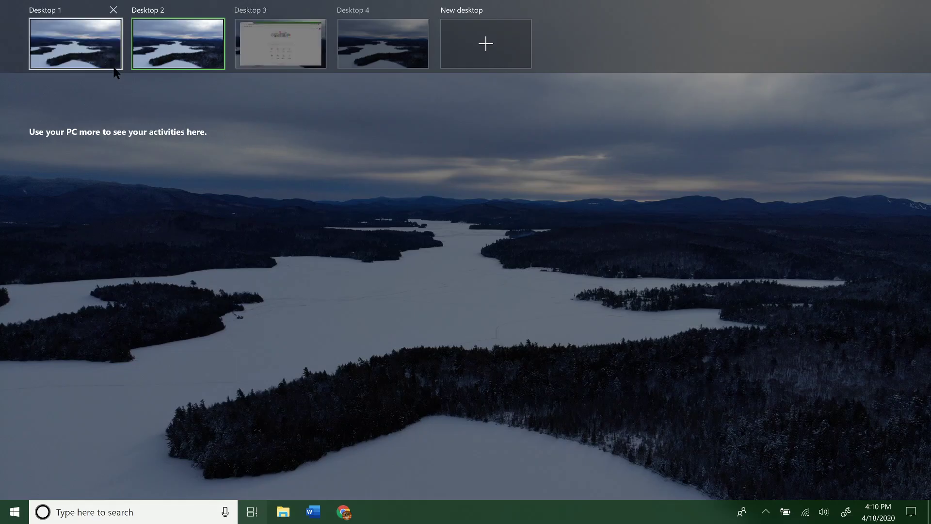
# - Preview the windows on Desktop 1 and switch to Desktop 2
pyautogui.moveTo(103, 57)
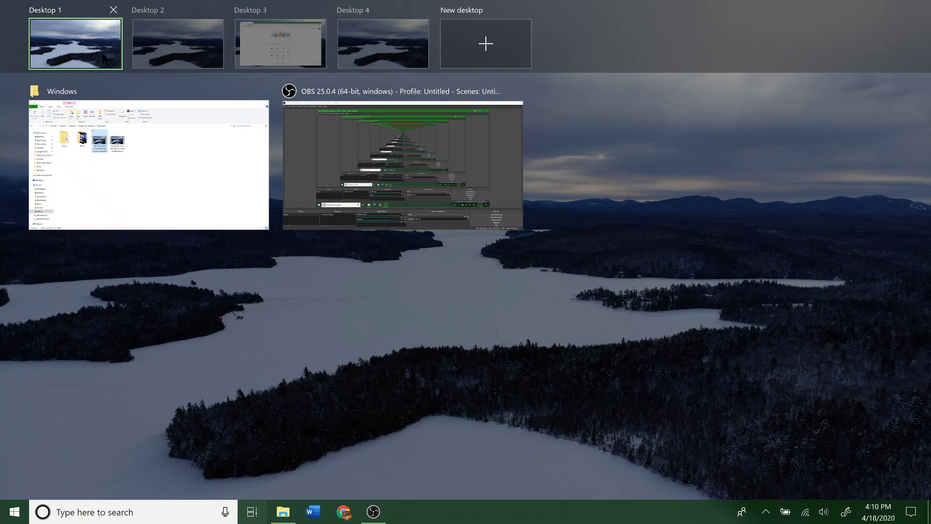
pyautogui.moveTo(172, 155); pyautogui.dragTo(174, 176)
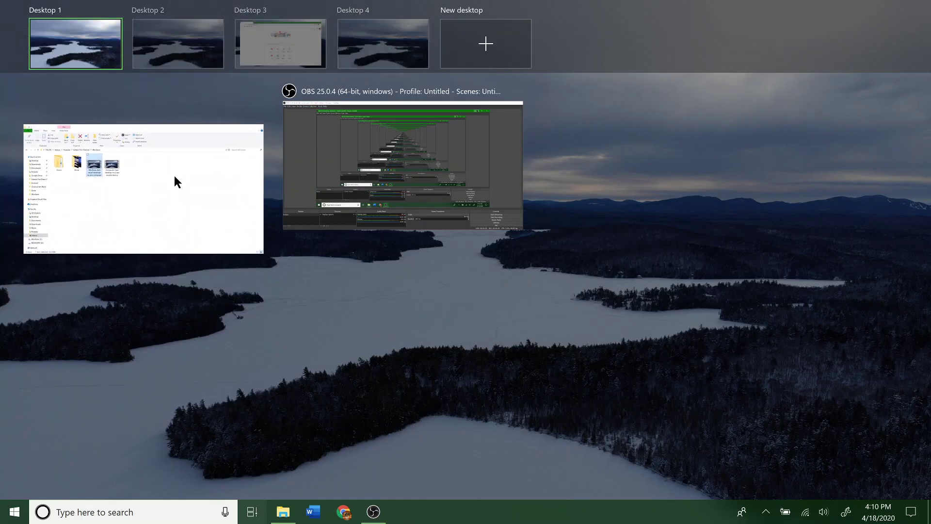
pyautogui.moveTo(175, 50)
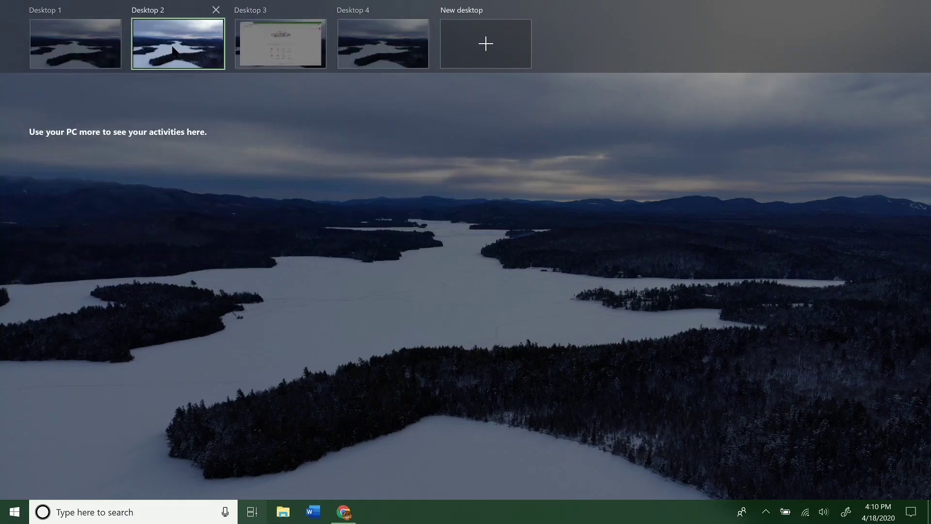
pyautogui.click(173, 49)
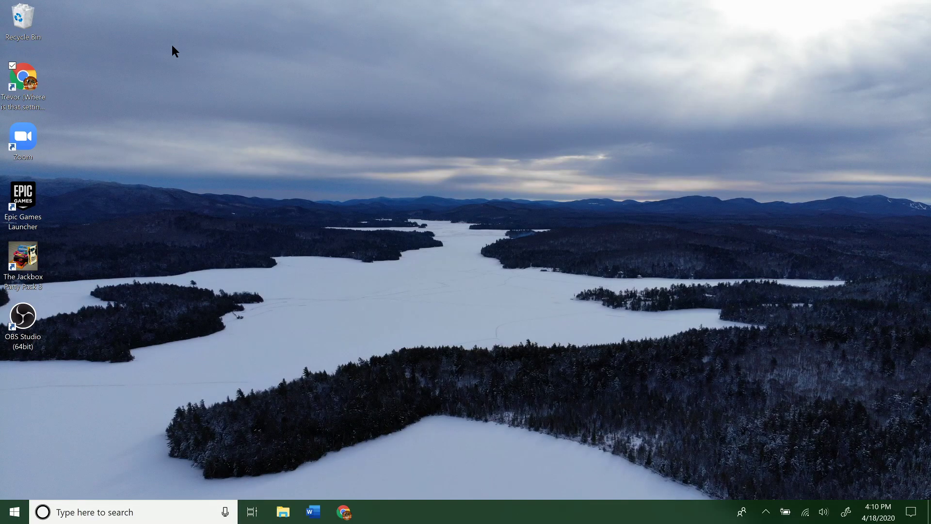
# - Preview Desktop 3 in Task View, and bring up the Windows folder window on Desktop 1
pyautogui.click(255, 514)
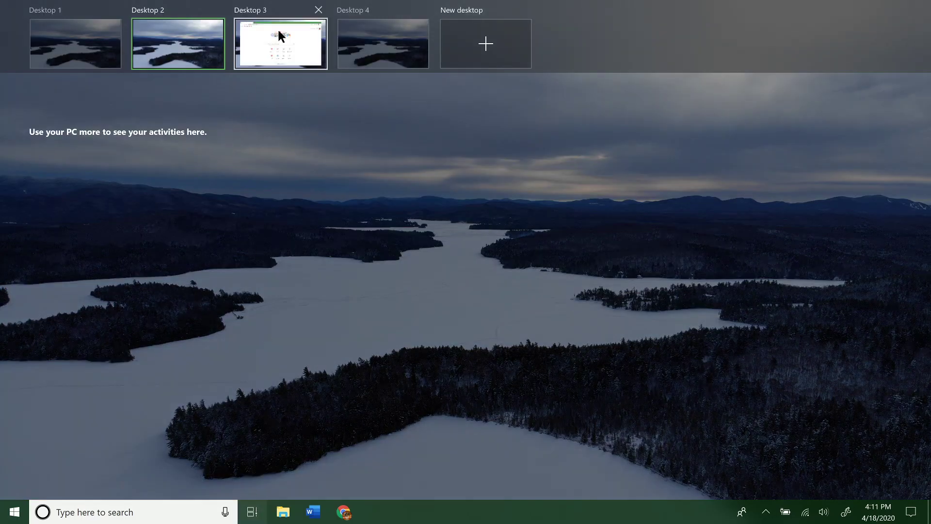
pyautogui.moveTo(280, 36)
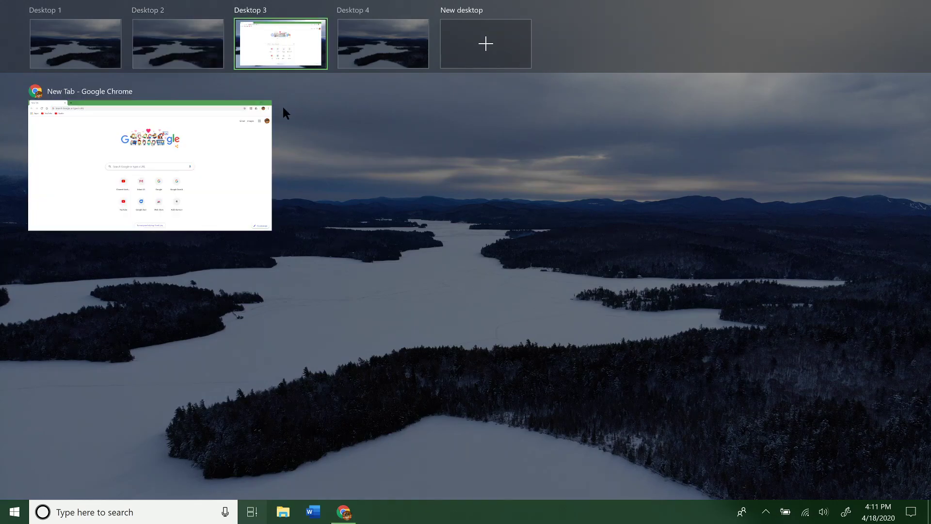
pyautogui.click(80, 38)
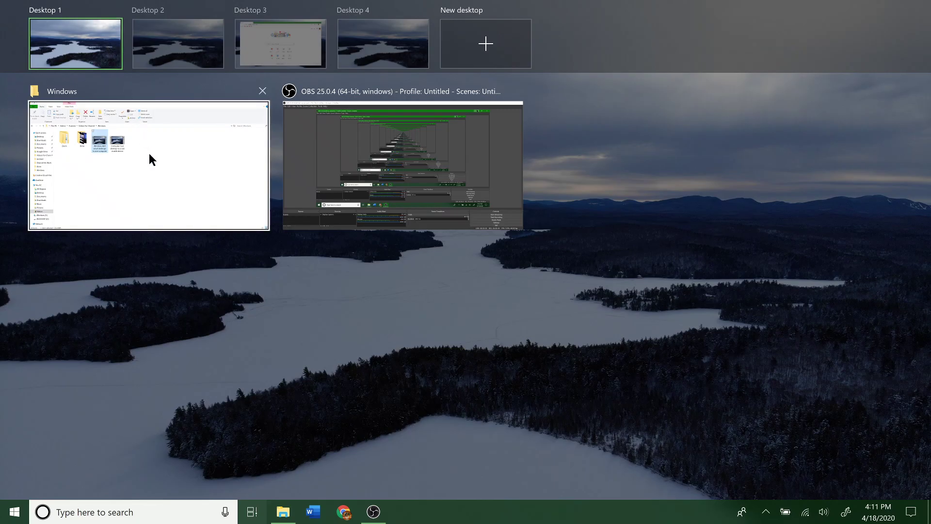
pyautogui.click(149, 153)
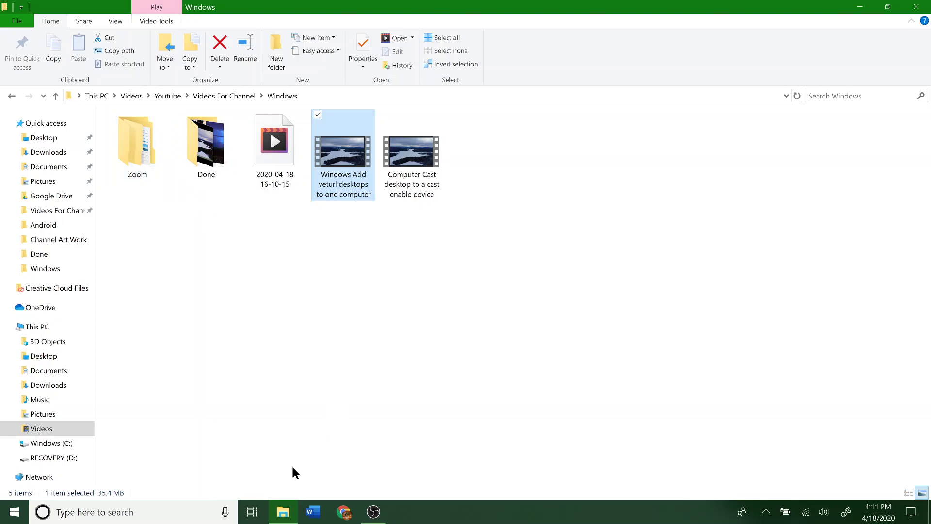
# - Switch to Desktop 3 and close its Chrome window
pyautogui.click(258, 514)
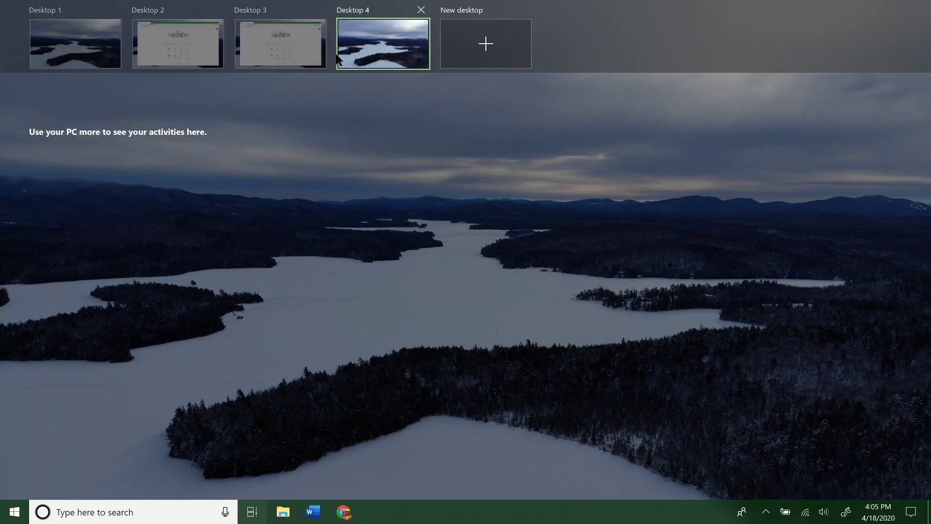
pyautogui.click(298, 47)
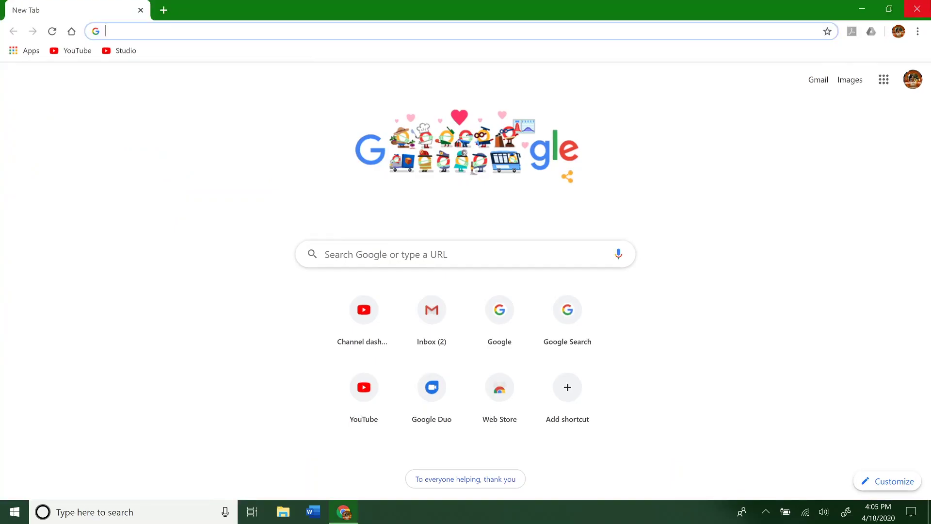
pyautogui.click(343, 511)
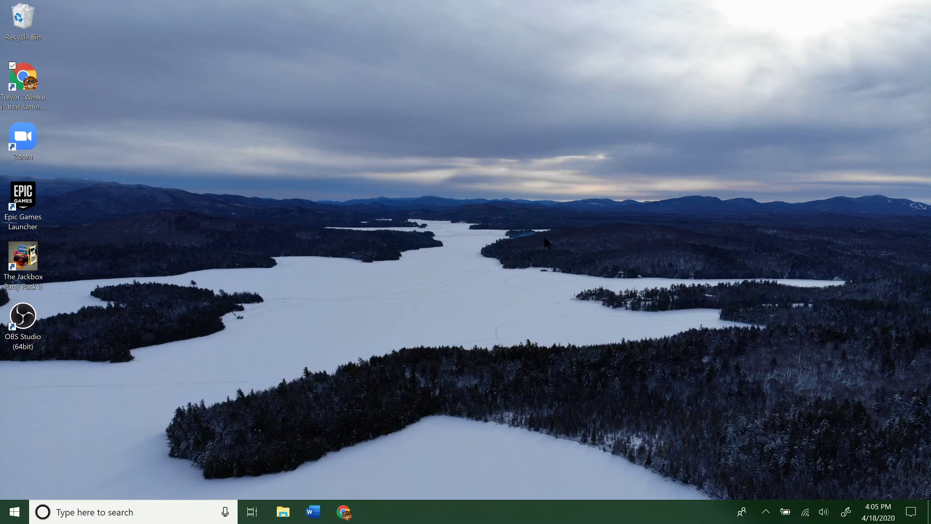